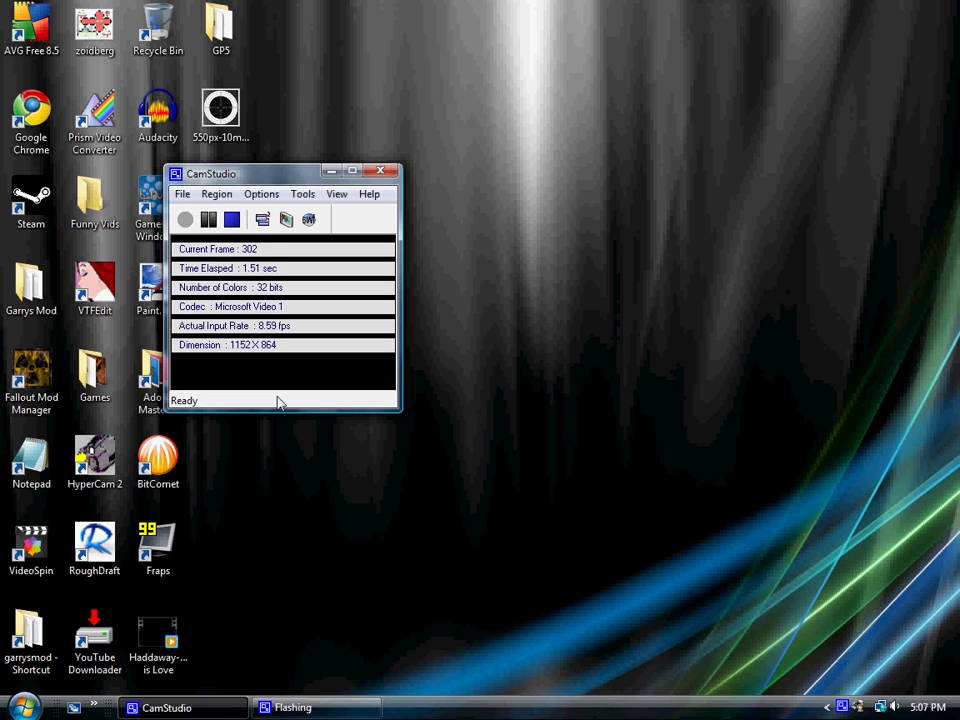
# Minimize the CamStudio recorder window so the desktop is visible.
pyautogui.click(330, 171)
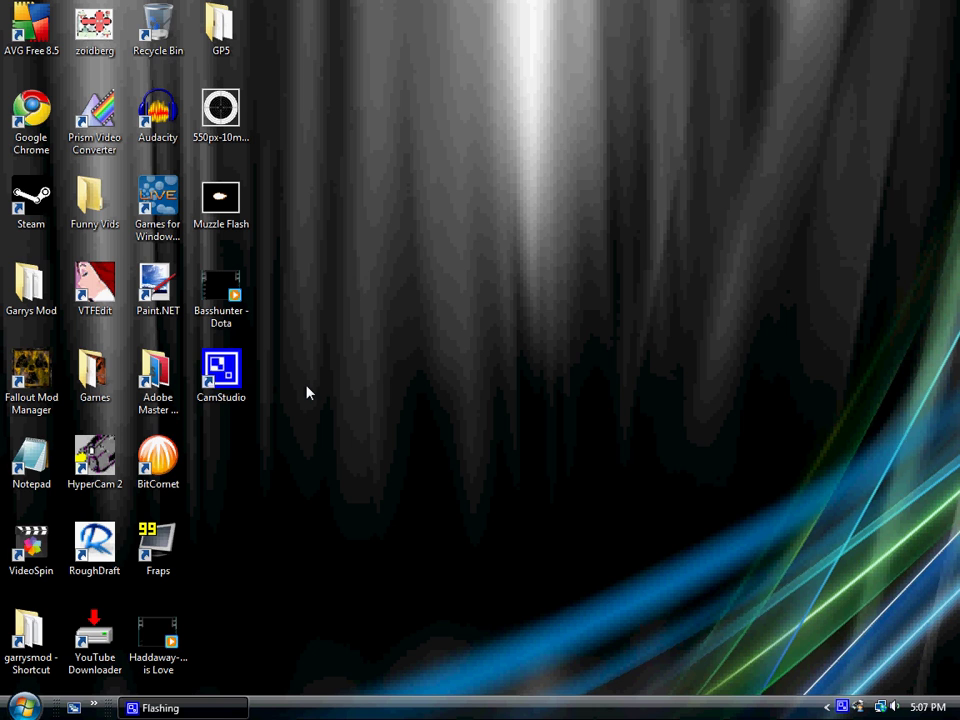
pyautogui.doubleClick(95, 372)
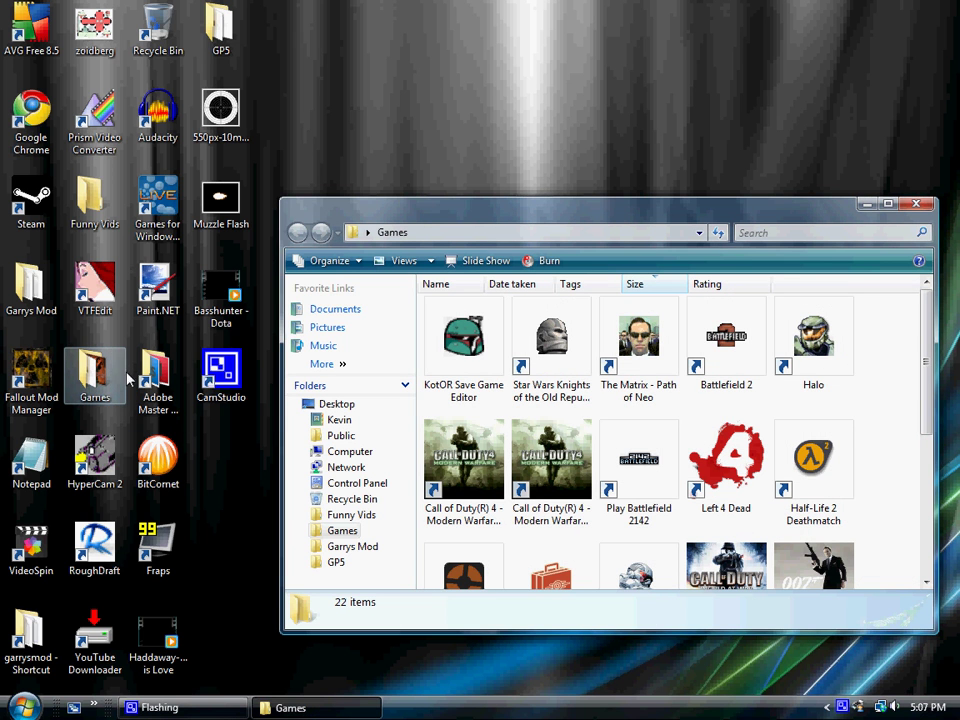
pyautogui.rightClick(537, 378)
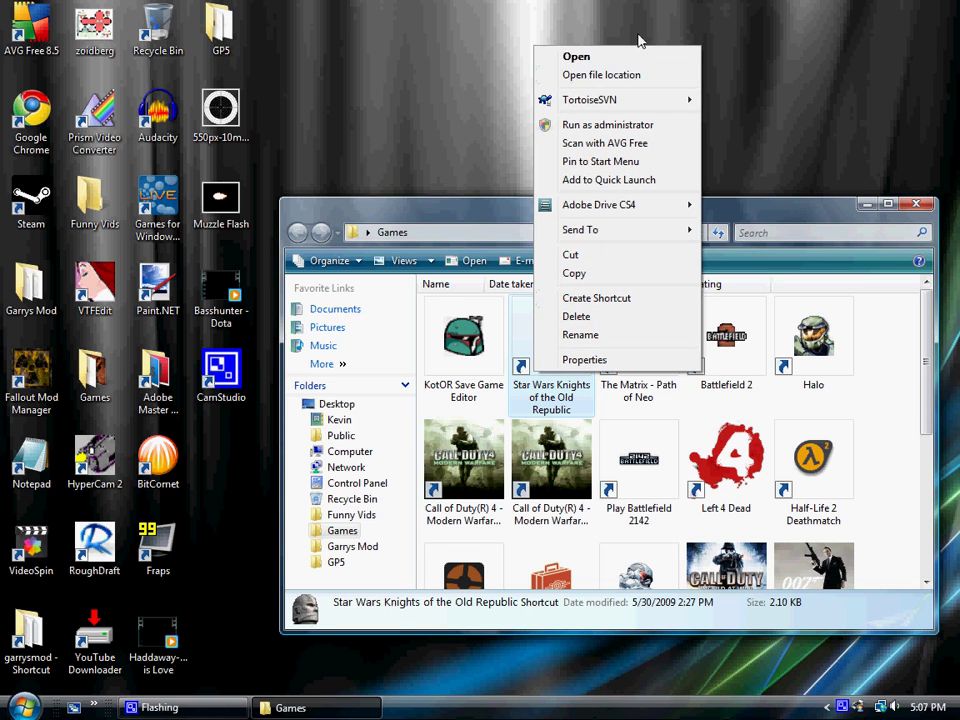
pyautogui.click(643, 80)
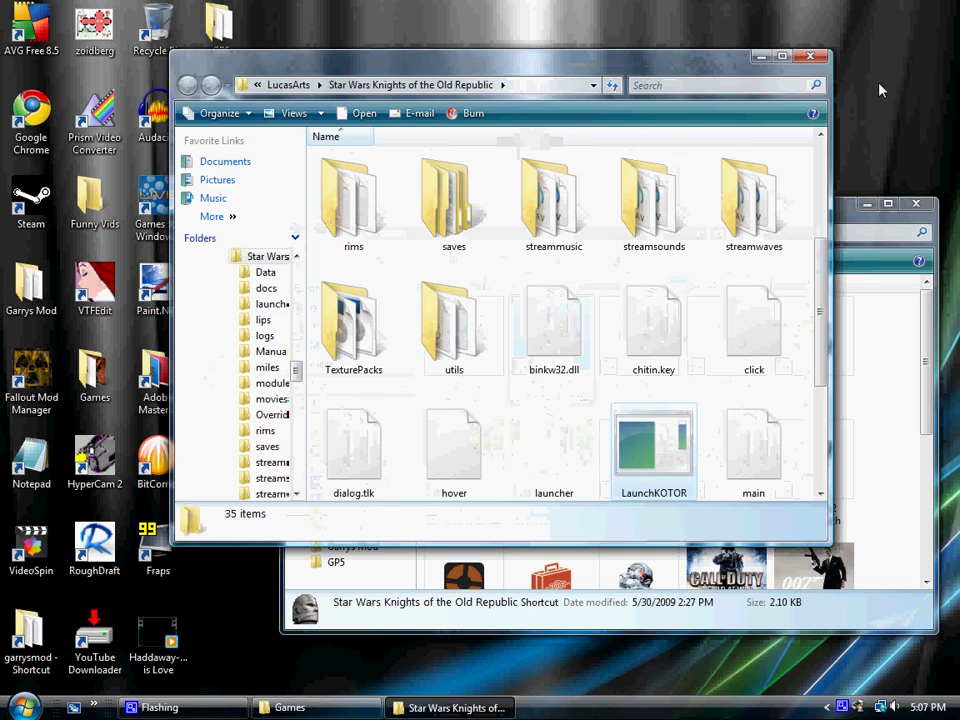
pyautogui.hotkey('alt', 'F4')
# Browse from Computer through ACER (C:), Program Files (x86) and LucasArts to the KOTOR folder.
pyautogui.click(916, 203)
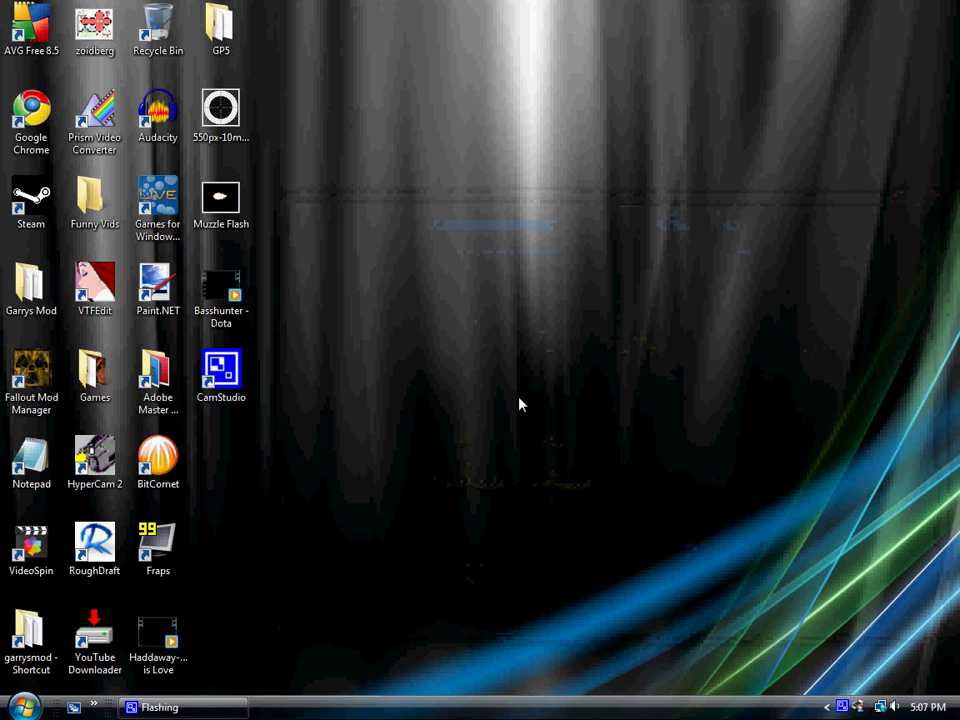
pyautogui.press('super')
pyautogui.click(291, 443)
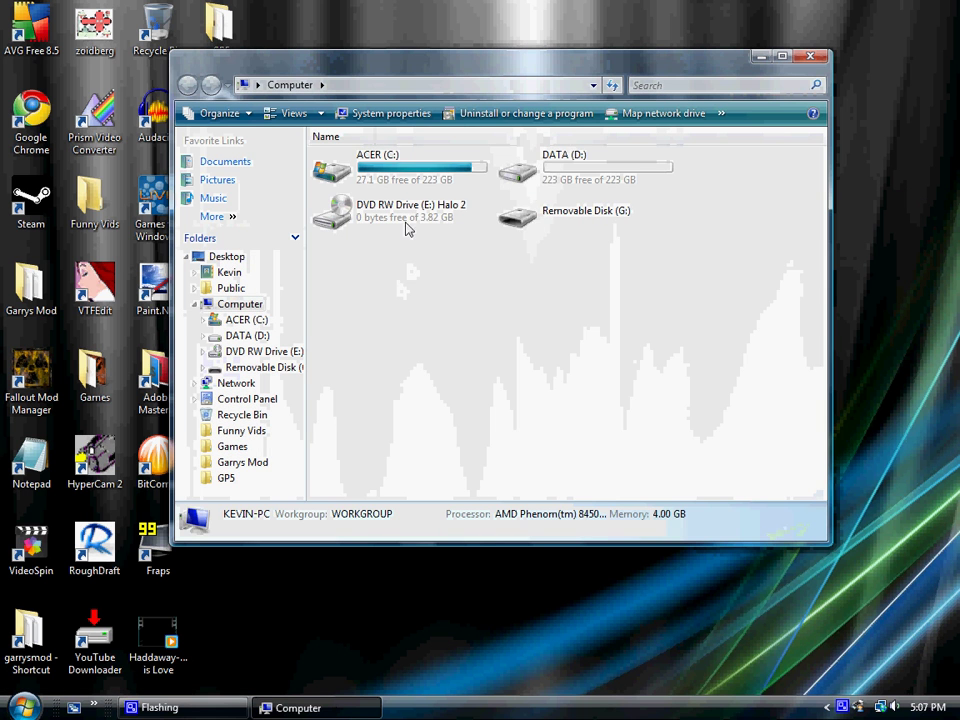
pyautogui.doubleClick(389, 165)
pyautogui.scroll(-3, 399, 343)
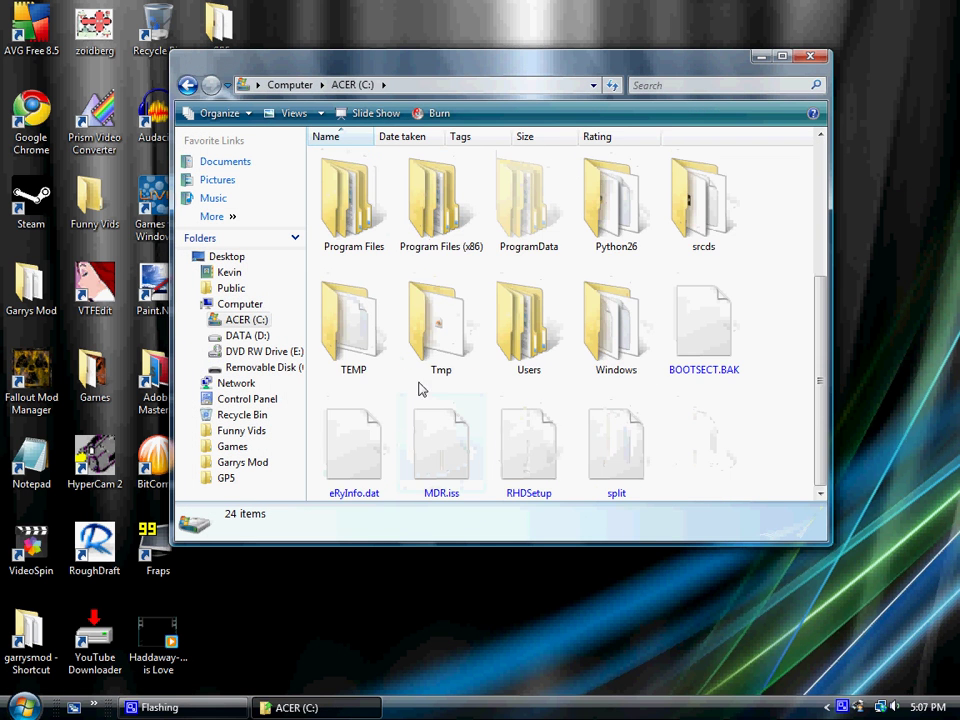
pyautogui.doubleClick(429, 182)
pyautogui.scroll(-10, 437, 245)
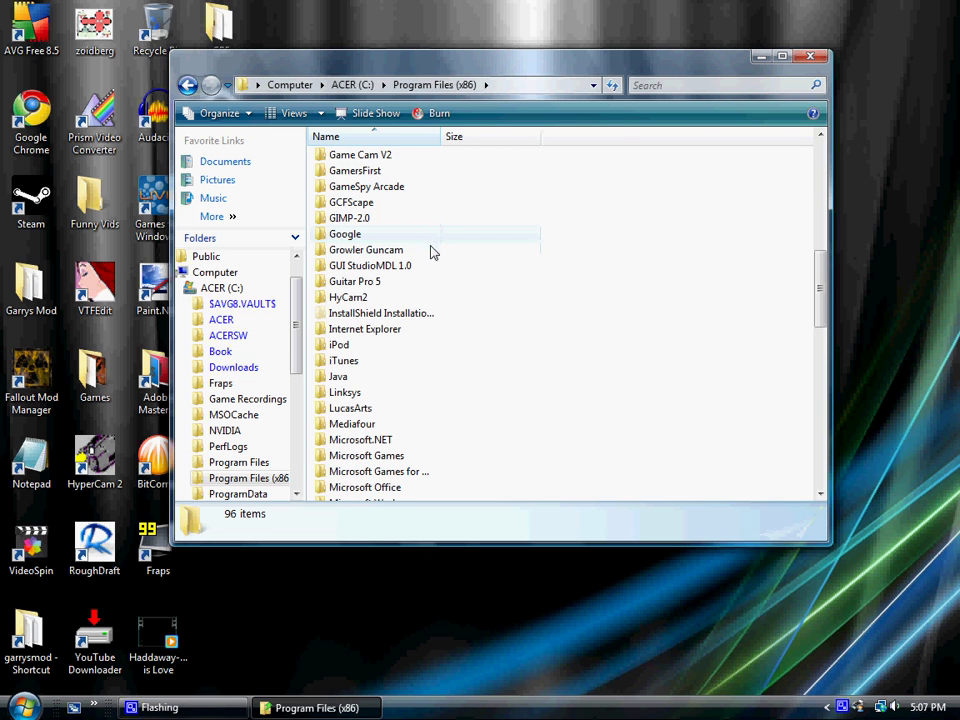
pyautogui.doubleClick(360, 408)
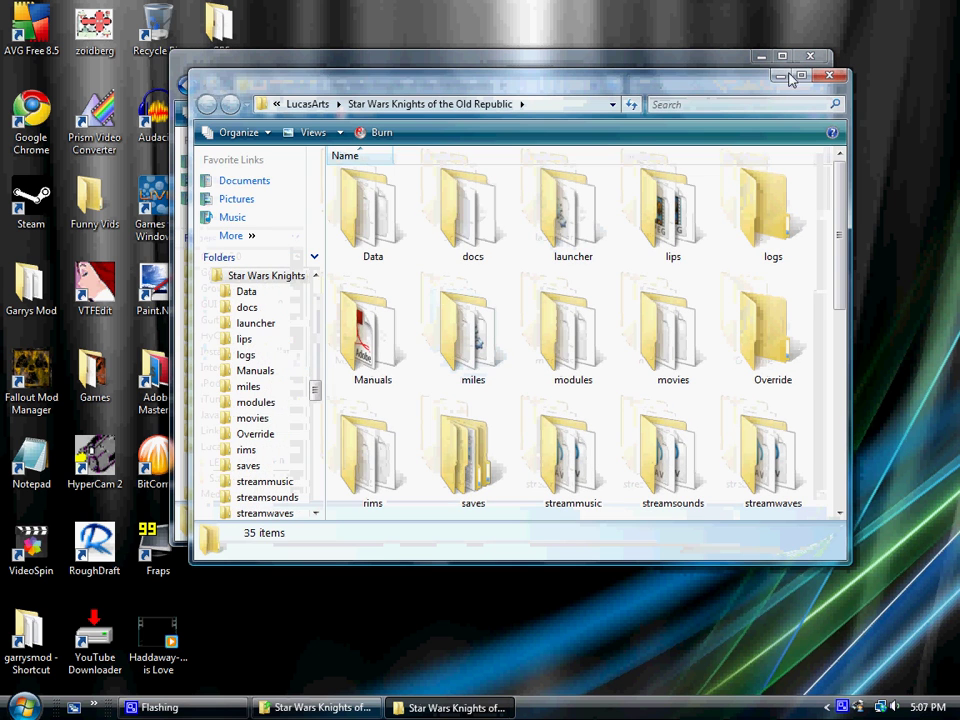
pyautogui.click(828, 76)
pyautogui.scroll(-5, 508, 197)
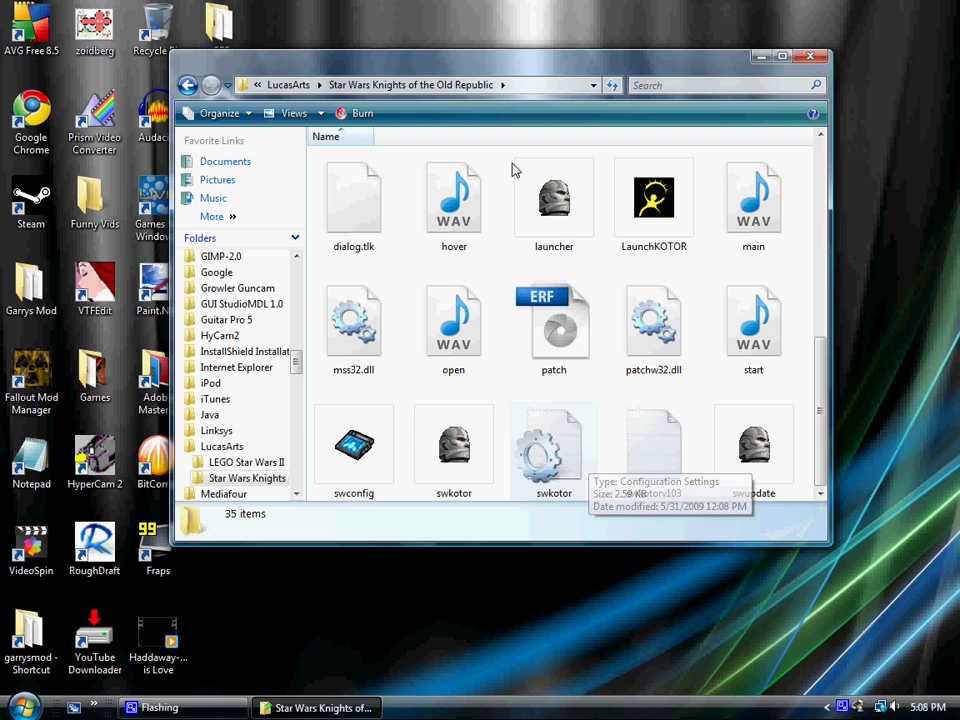
# Cycle the folder through list, details, tiles and large icons views to locate the swkotor settings file.
pyautogui.click(284, 114)
pyautogui.click(284, 114)
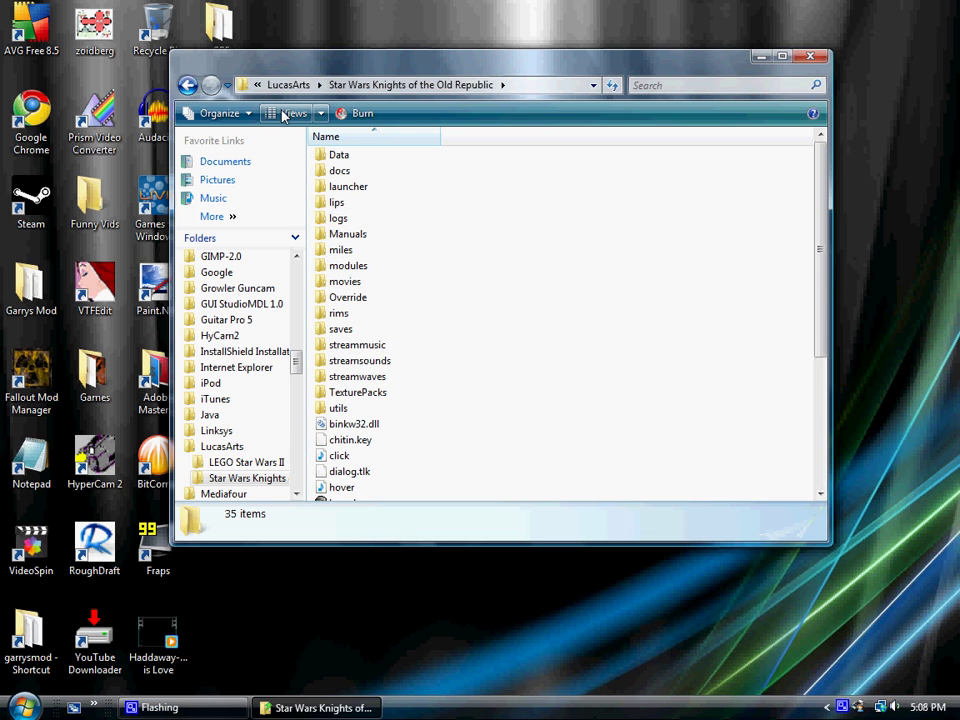
pyautogui.click(284, 114)
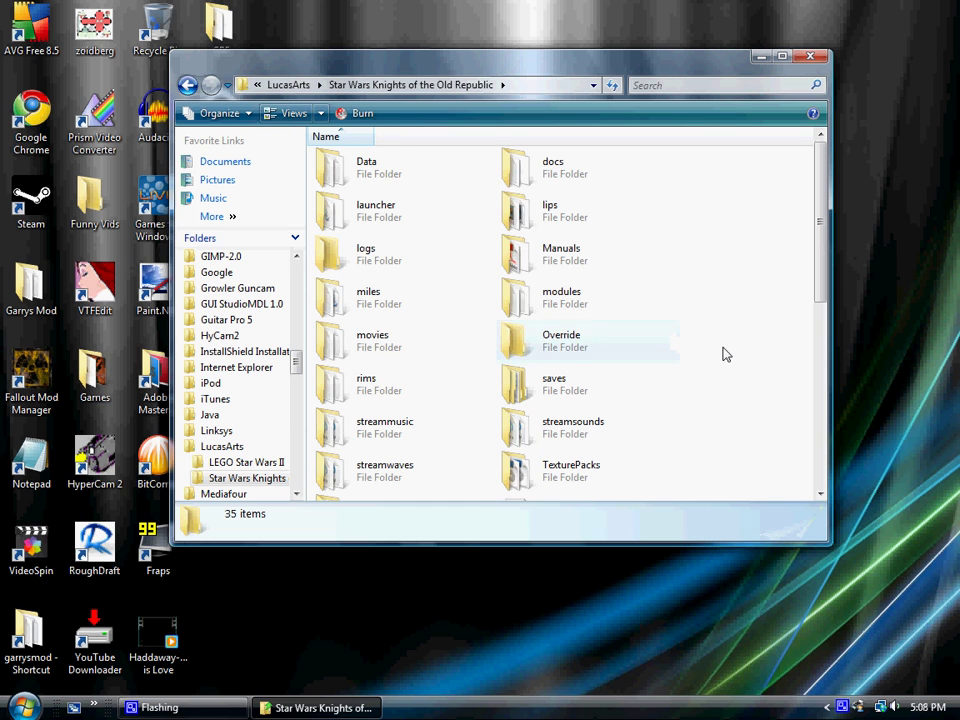
pyautogui.scroll(-6, 725, 354)
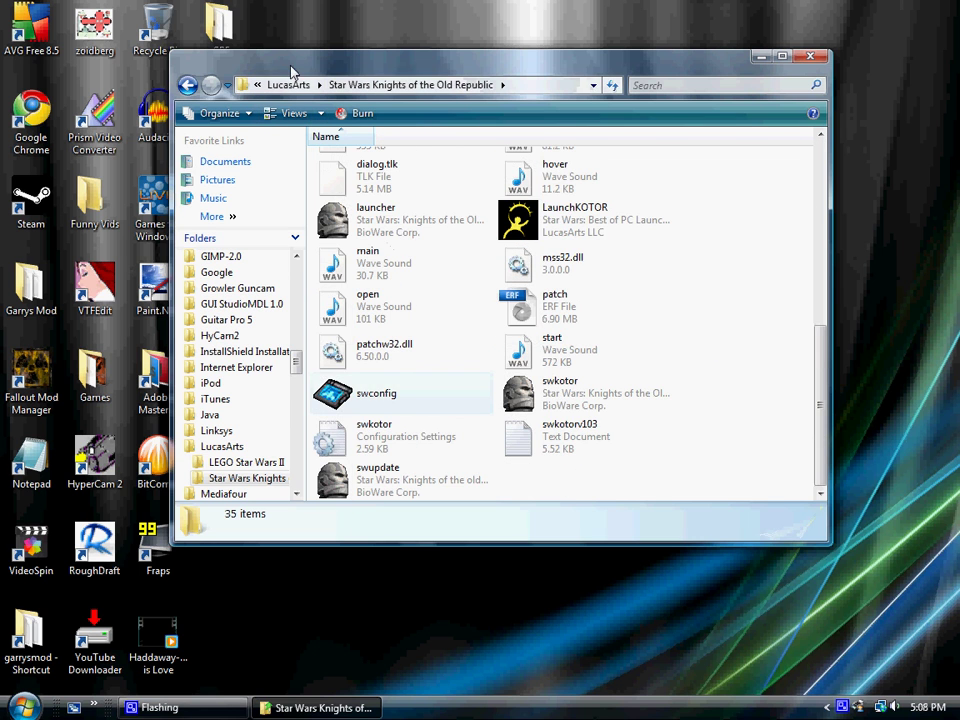
pyautogui.click(284, 114)
pyautogui.click(284, 114)
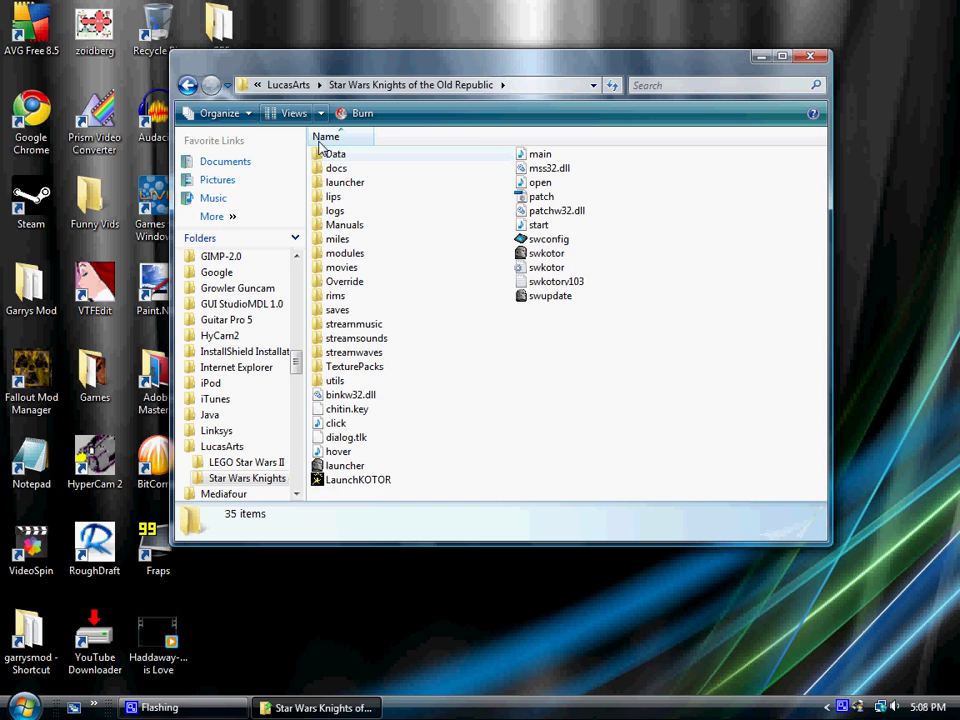
pyautogui.click(289, 112)
pyautogui.scroll(-5, 607, 305)
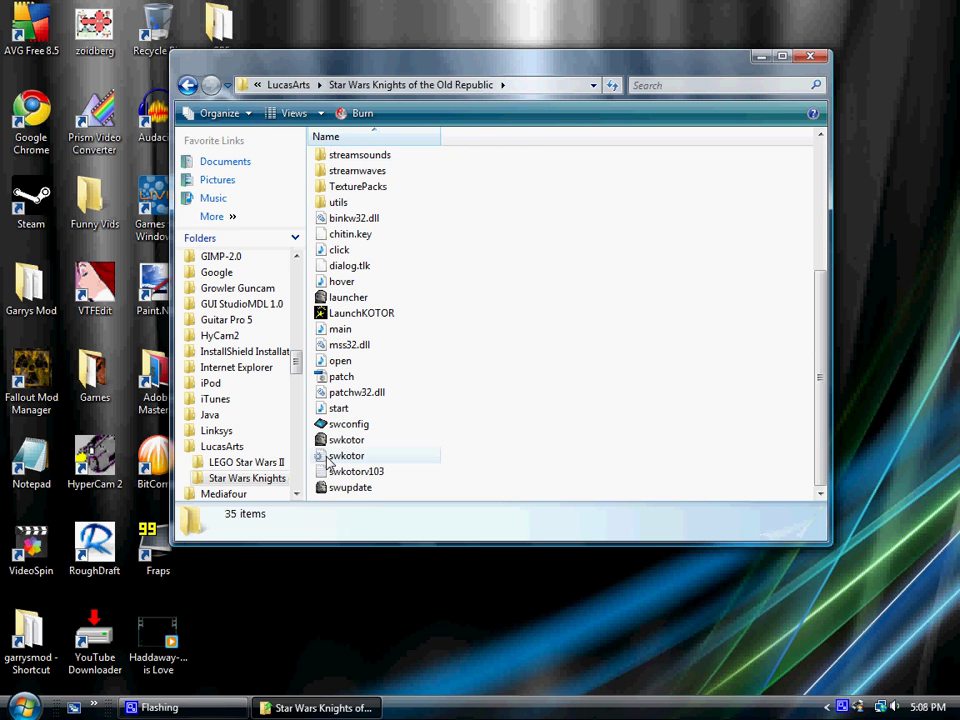
pyautogui.click(284, 113)
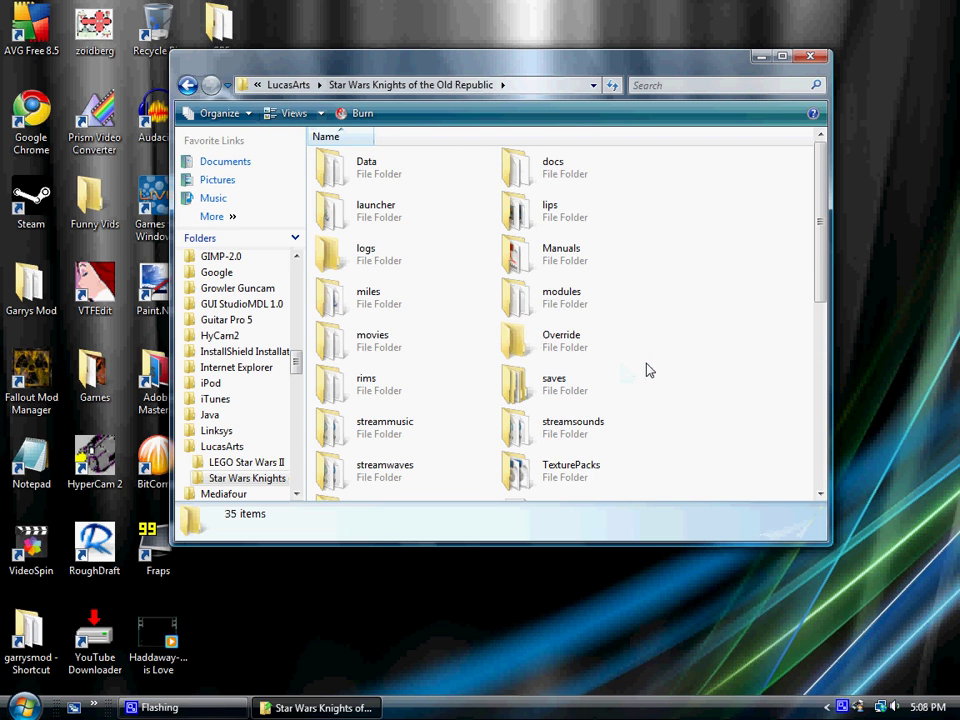
pyautogui.scroll(-10, 646, 370)
# Open swkotor in Notepad and delete the EnableCheats=1 line under Game Options.
pyautogui.doubleClick(350, 445)
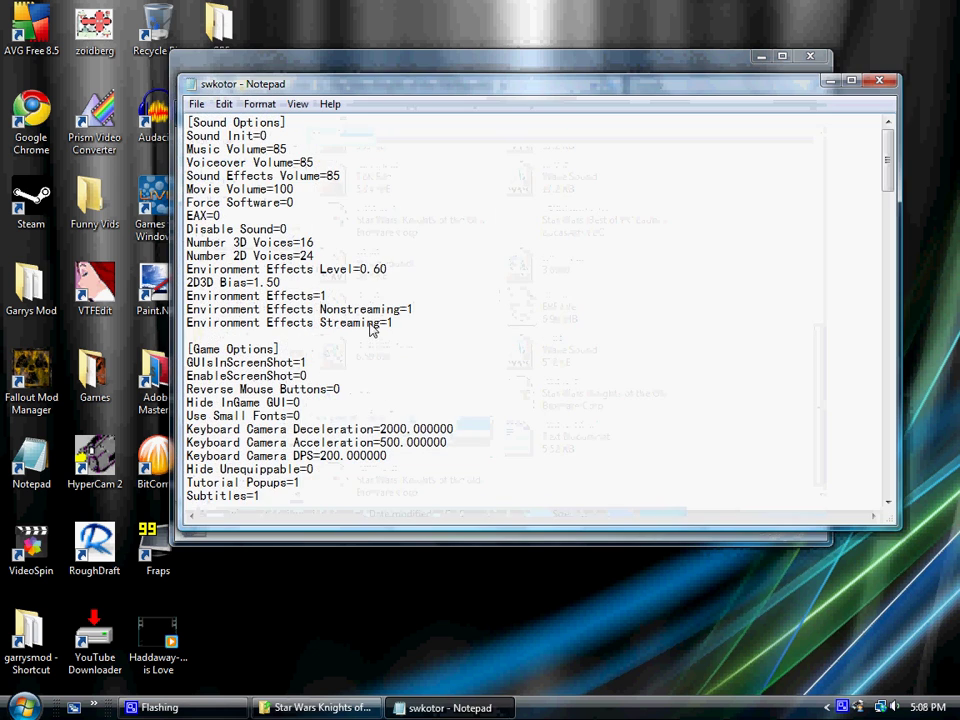
pyautogui.scroll(-3, 369, 334)
pyautogui.scroll(3, 362, 332)
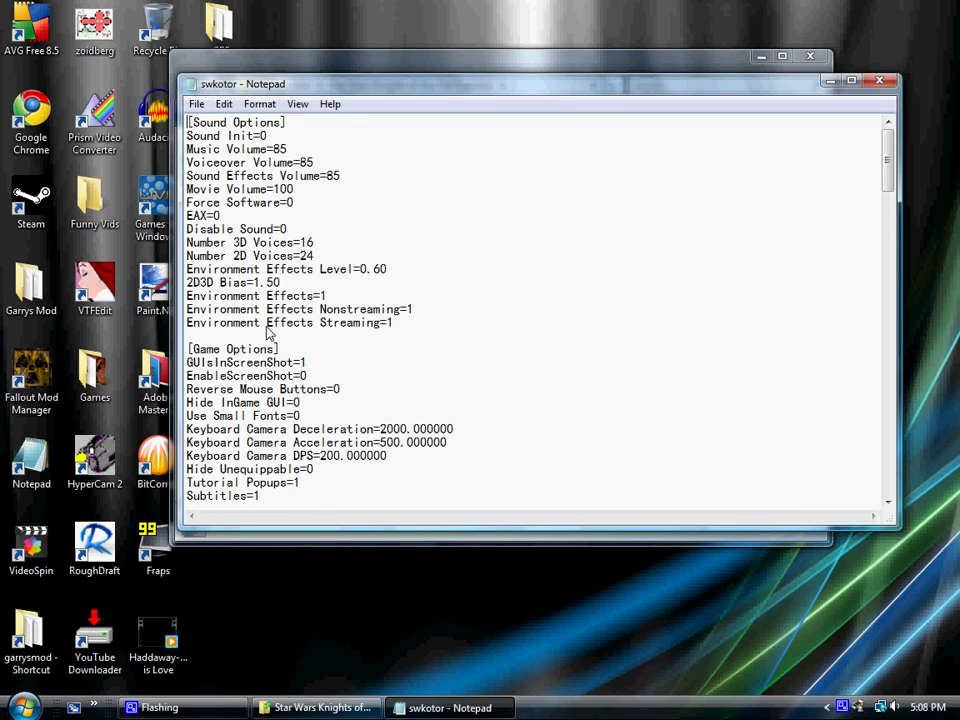
pyautogui.scroll(-1, 270, 360)
pyautogui.scroll(-6, 280, 393)
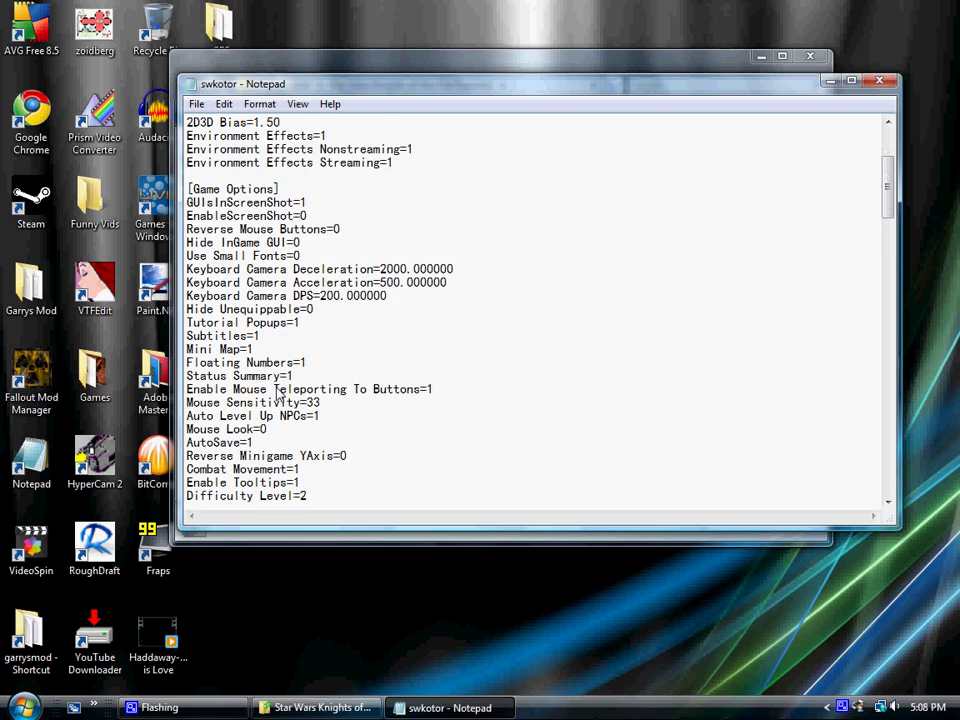
pyautogui.moveTo(300, 431); pyautogui.dragTo(187, 424)
pyautogui.press('Delete')
pyautogui.press('Delete')
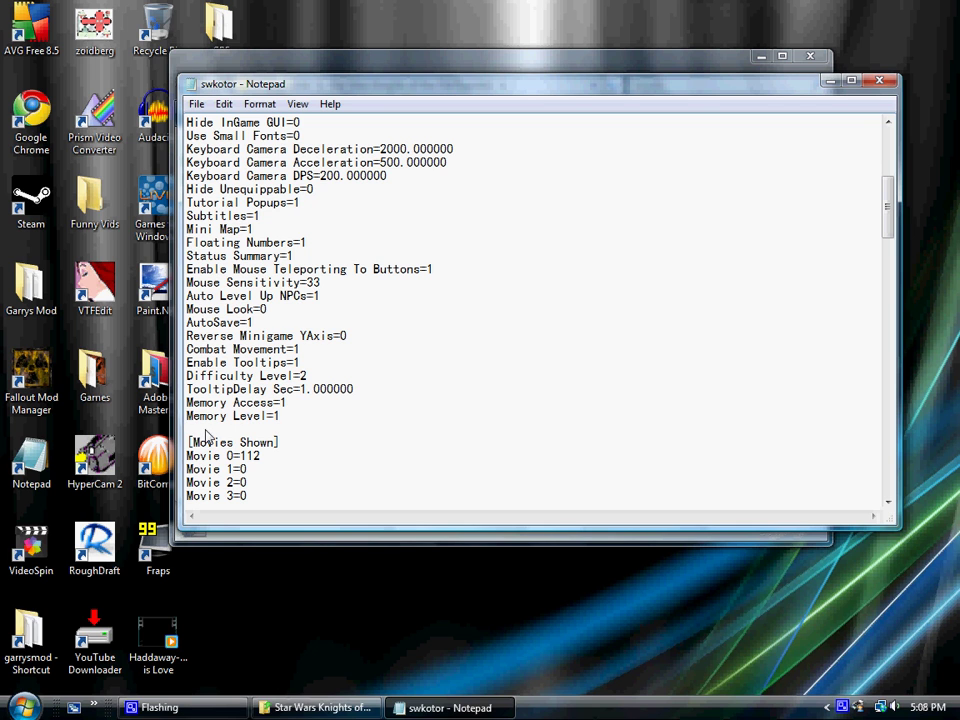
# Type EnableCheats=1 on a new line below Memory Level=1, correcting typos along the way.
pyautogui.click(316, 418)
pyautogui.press('Return')
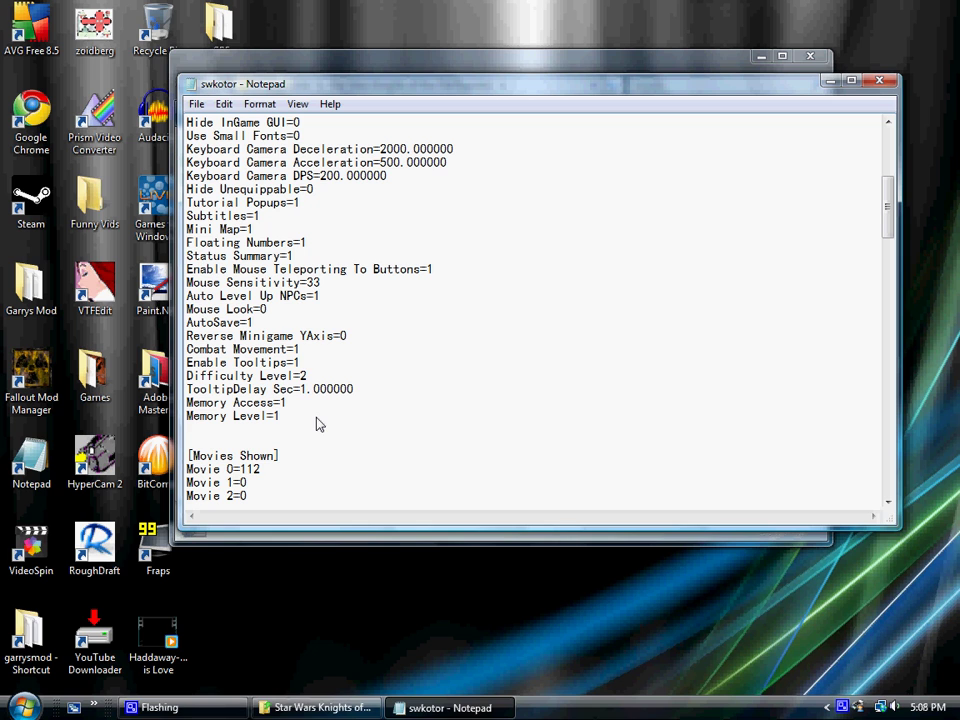
pyautogui.write('EnableCheats=1')
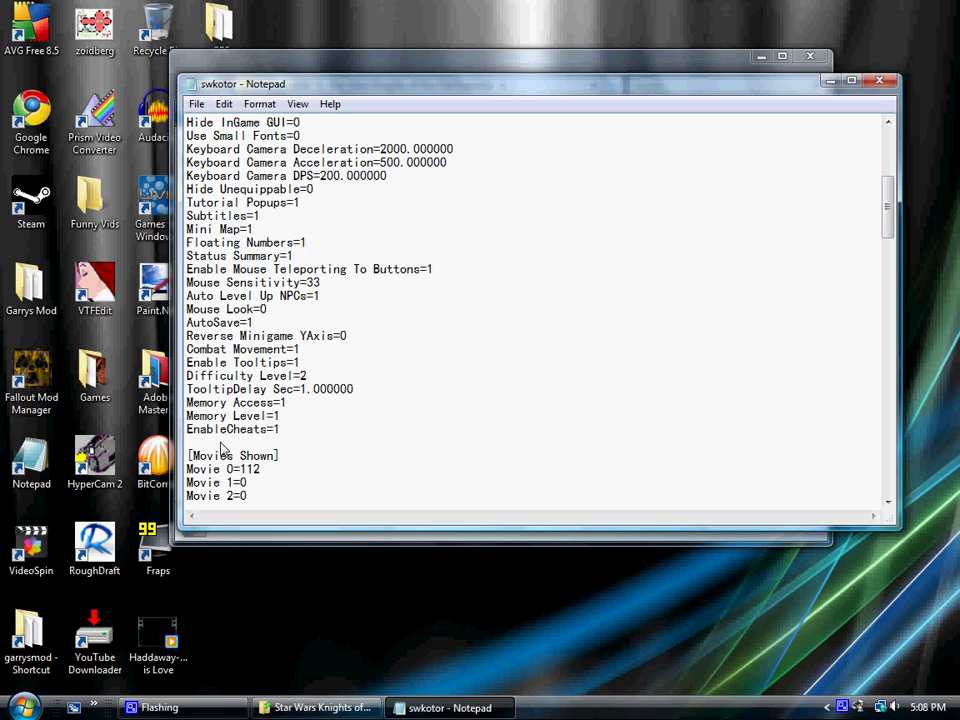
pyautogui.press('BackSpace')
pyautogui.press('BackSpace')
pyautogui.press('BackSpace')
pyautogui.press('BackSpace')
pyautogui.press('BackSpace')
pyautogui.press('BackSpace')
pyautogui.press('BackSpace')
pyautogui.press('BackSpace')
pyautogui.press('BackSpace')
pyautogui.press('BackSpace')
pyautogui.press('BackSpace')
pyautogui.press('BackSpace')
pyautogui.press('BackSpace')
pyautogui.press('BackSpace')
pyautogui.write('EnableCheatsa')
pyautogui.press('BackSpace')
pyautogui.write('=1')
pyautogui.press('Up')
pyautogui.press('Return')
pyautogui.press('BackSpace')
pyautogui.press('Down')
pyautogui.press('Down')
# Save the edited swkotor settings file via File > Save.
pyautogui.click(195, 104)
pyautogui.click(257, 158)
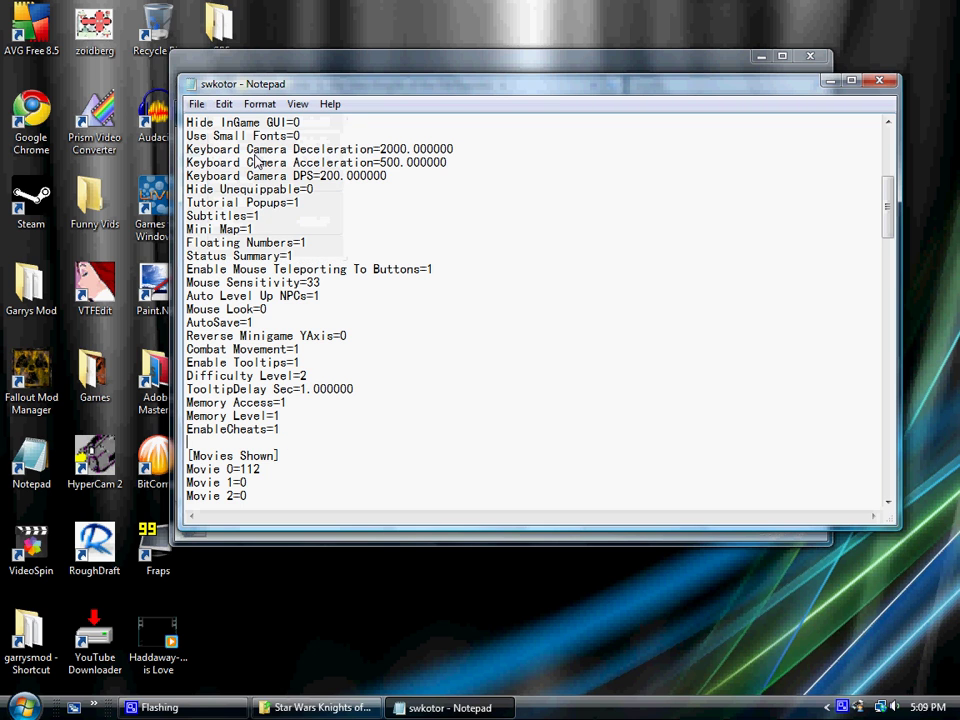
pyautogui.click(196, 104)
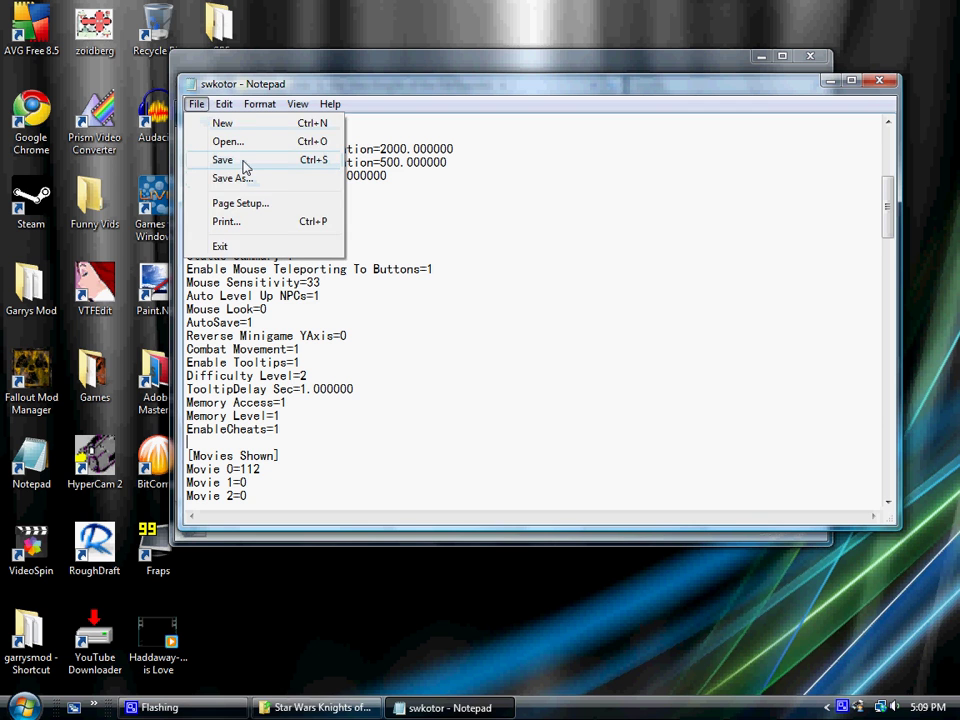
pyautogui.click(245, 164)
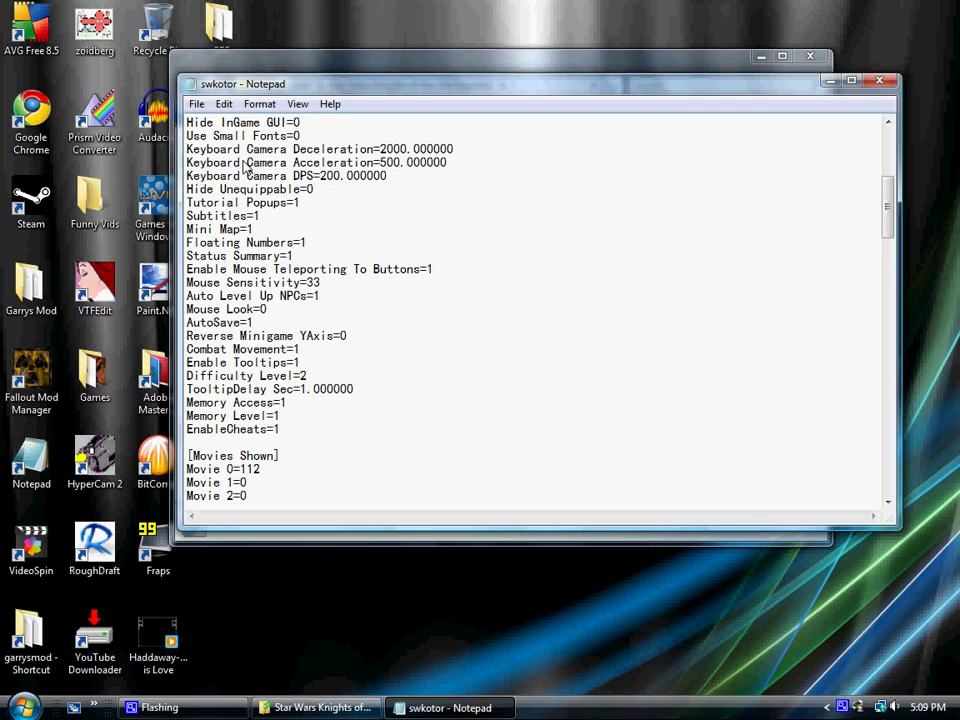
# Close Notepad and the KOTOR game folder window.
pyautogui.click(880, 81)
pyautogui.click(750, 298)
pyautogui.scroll(3, 752, 295)
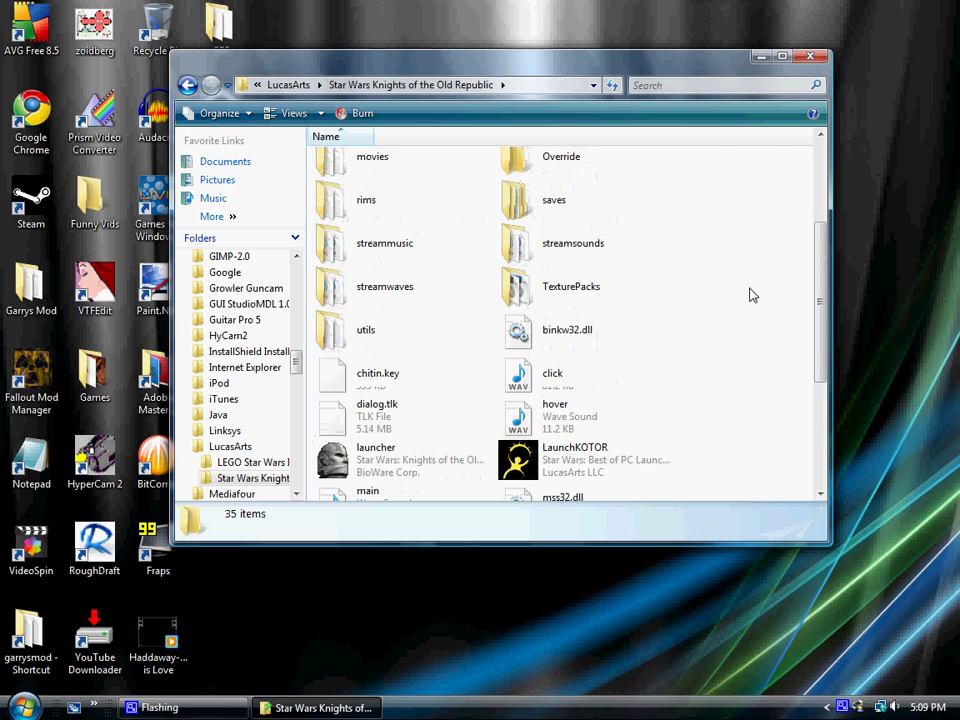
pyautogui.scroll(3, 752, 291)
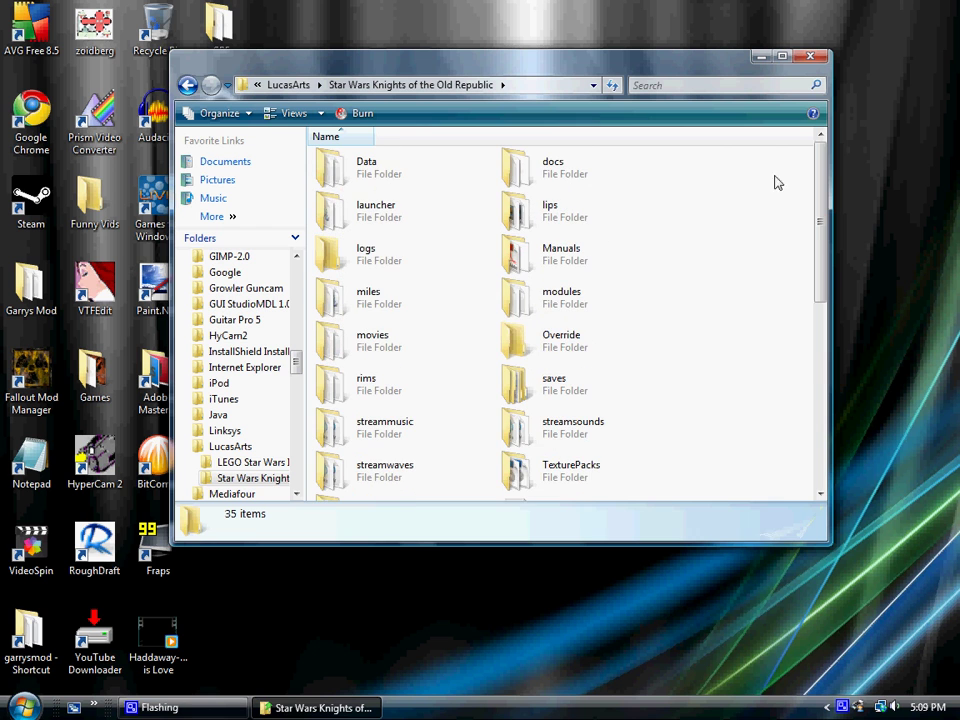
pyautogui.click(809, 57)
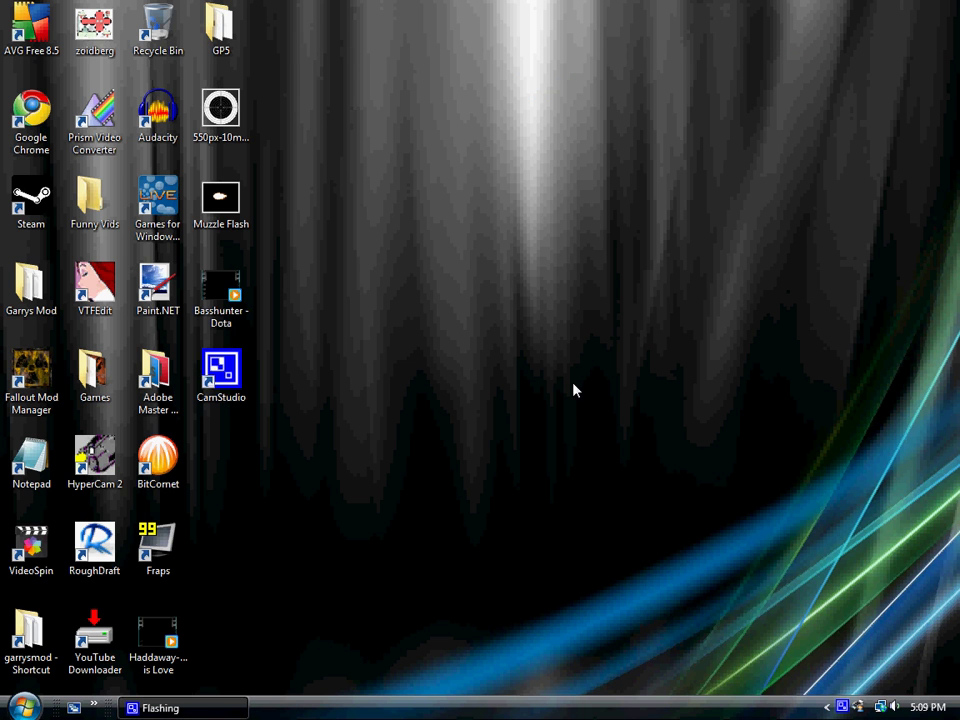